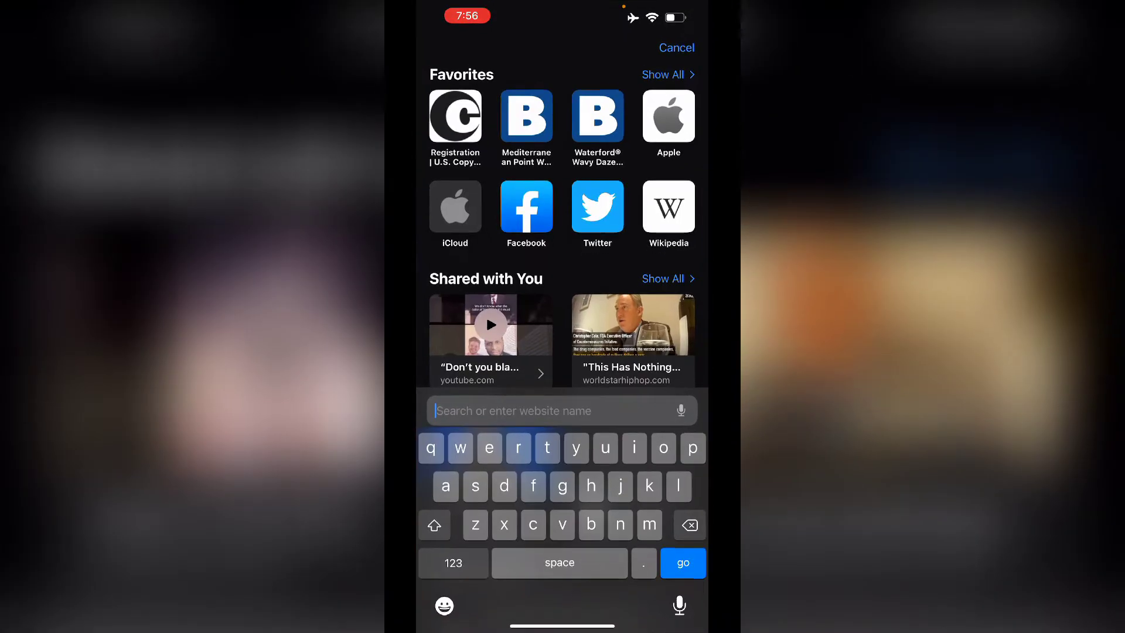
{"action": "type", "text": "metamt"}
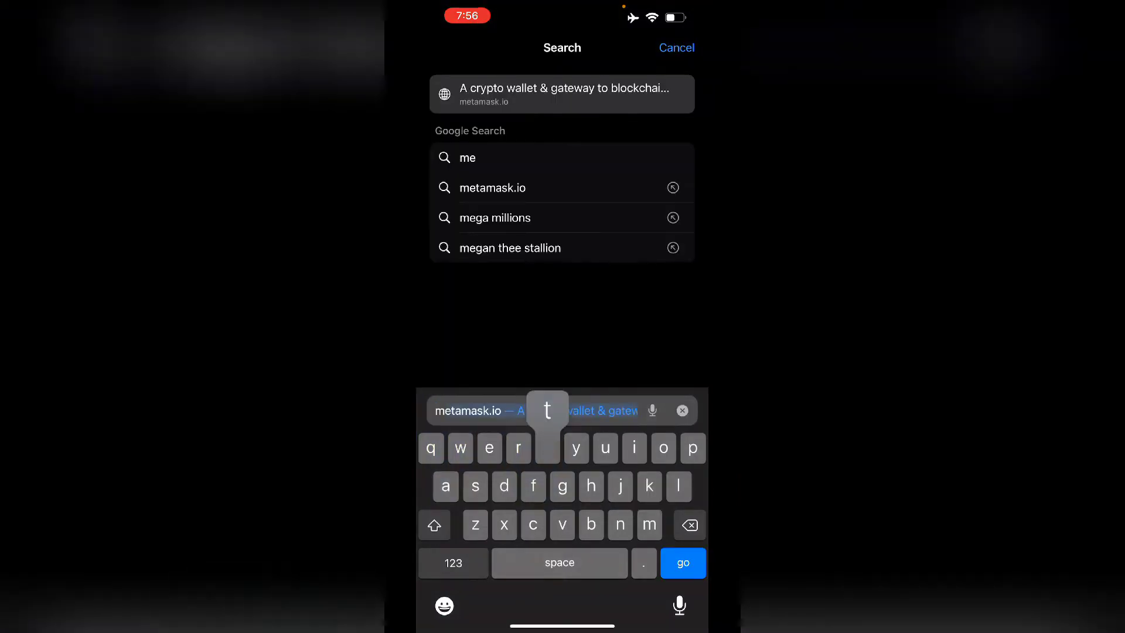
{"action": "type", "text": "am"}
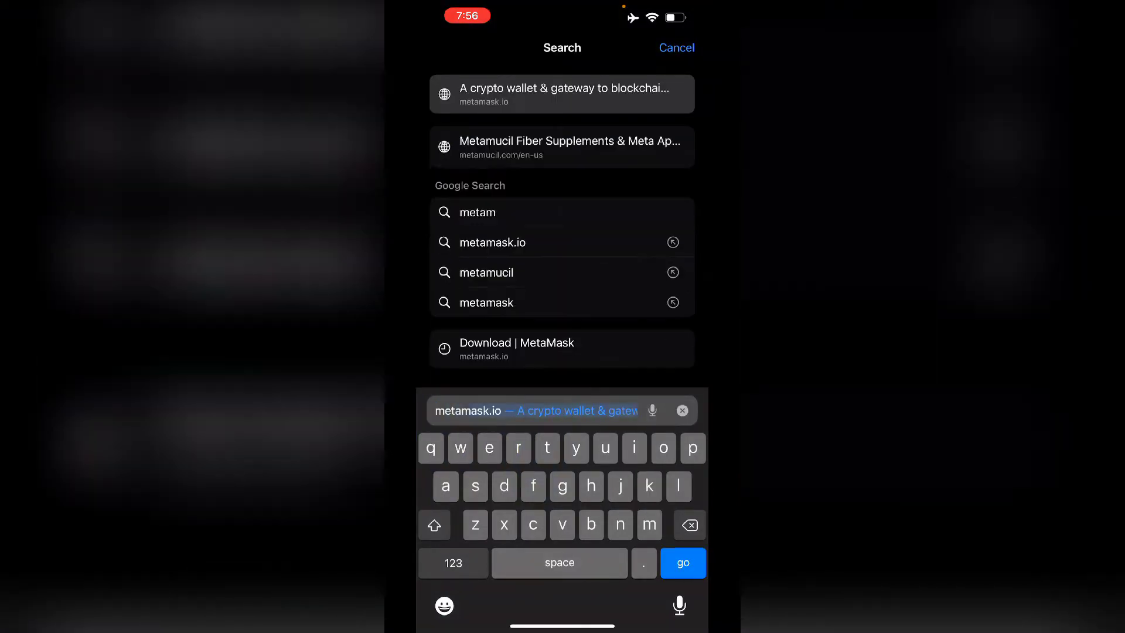
{"action": "type", "text": "ask.io"}
Step: Load metamask.io in Safari and follow Download now to the MetaMask iPhone App Store listing
{"action": "key", "text": "Return"}
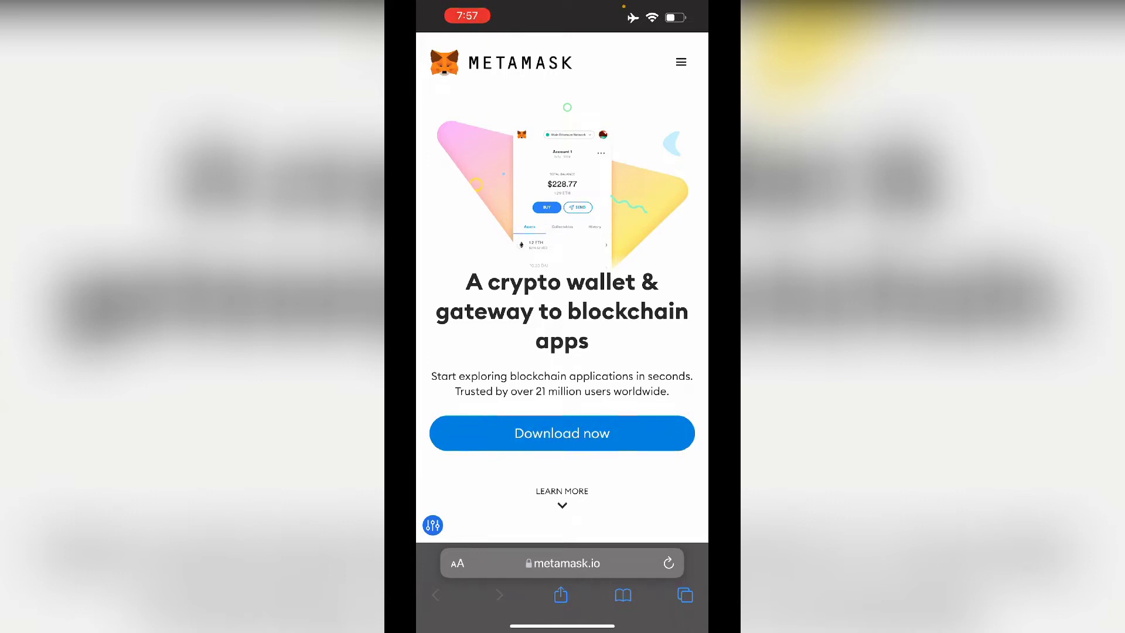
{"action": "left_click", "coordinate": [561, 432]}
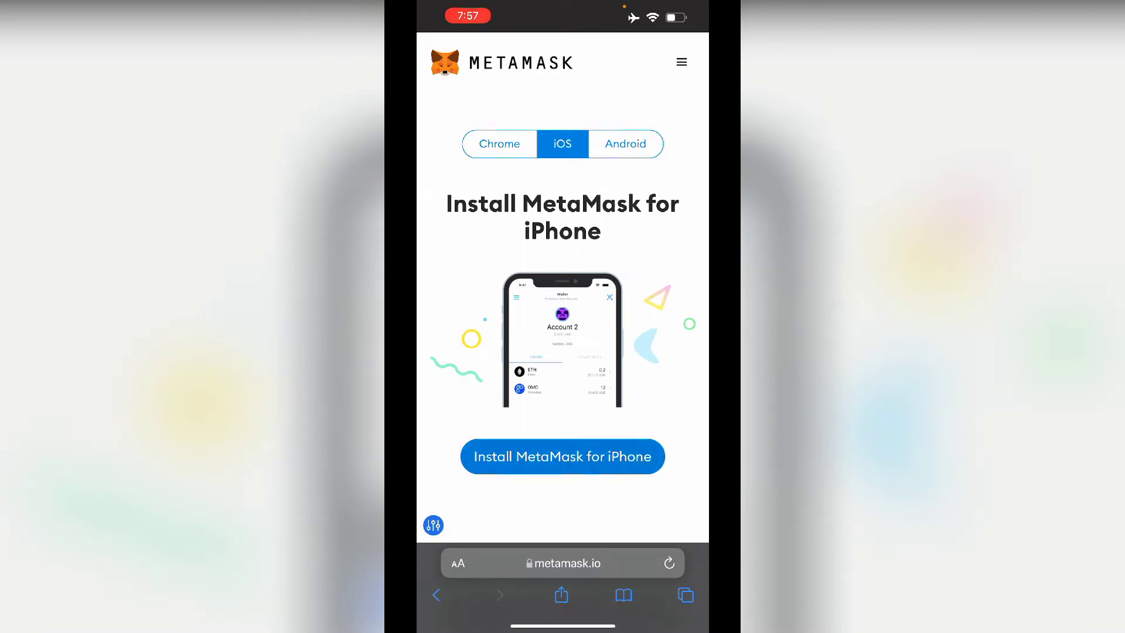
{"action": "left_click", "coordinate": [561, 456]}
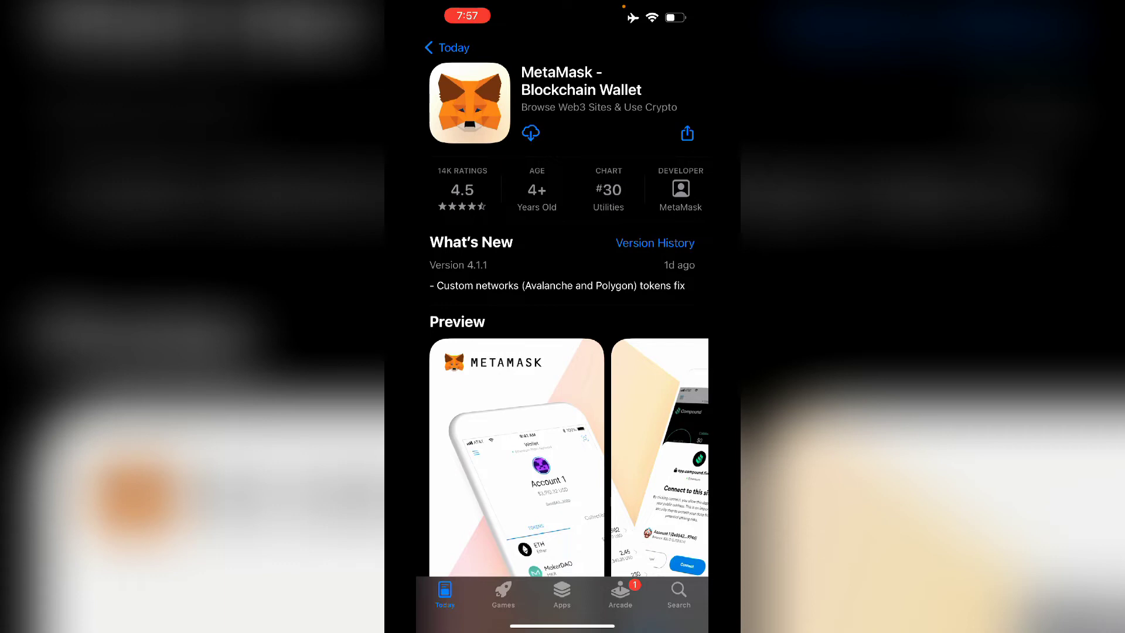
{"action": "scroll", "coordinate": [563, 351], "scroll_direction": "down", "scroll_amount": 15}
{"action": "scroll", "coordinate": [562, 351], "scroll_direction": "down", "scroll_amount": 10}
{"action": "scroll", "coordinate": [562, 351], "scroll_direction": "down", "scroll_amount": 8}
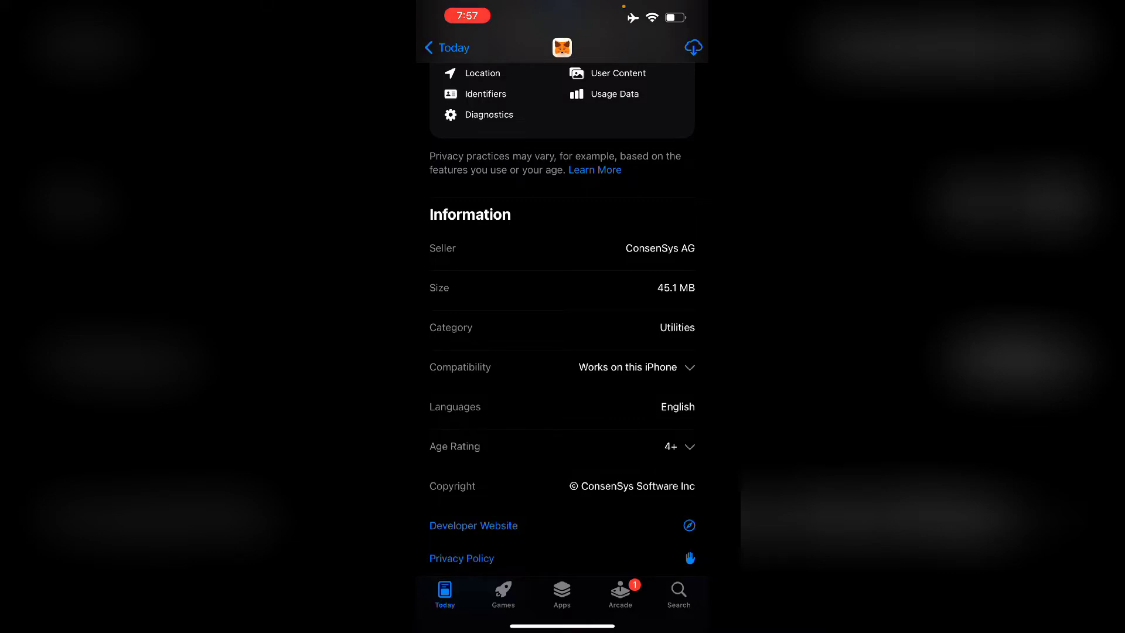
{"action": "scroll", "coordinate": [563, 317], "scroll_direction": "up", "scroll_amount": 20}
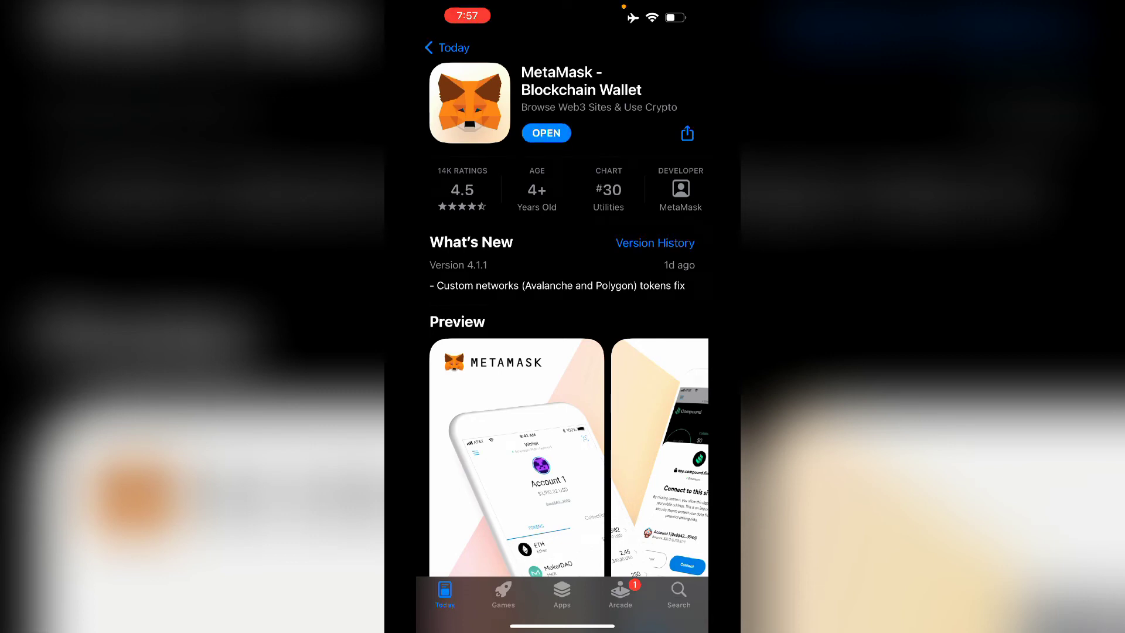
Step: Launch MetaMask, swipe through the onboarding slides and choose Get started
{"action": "left_click", "coordinate": [546, 132]}
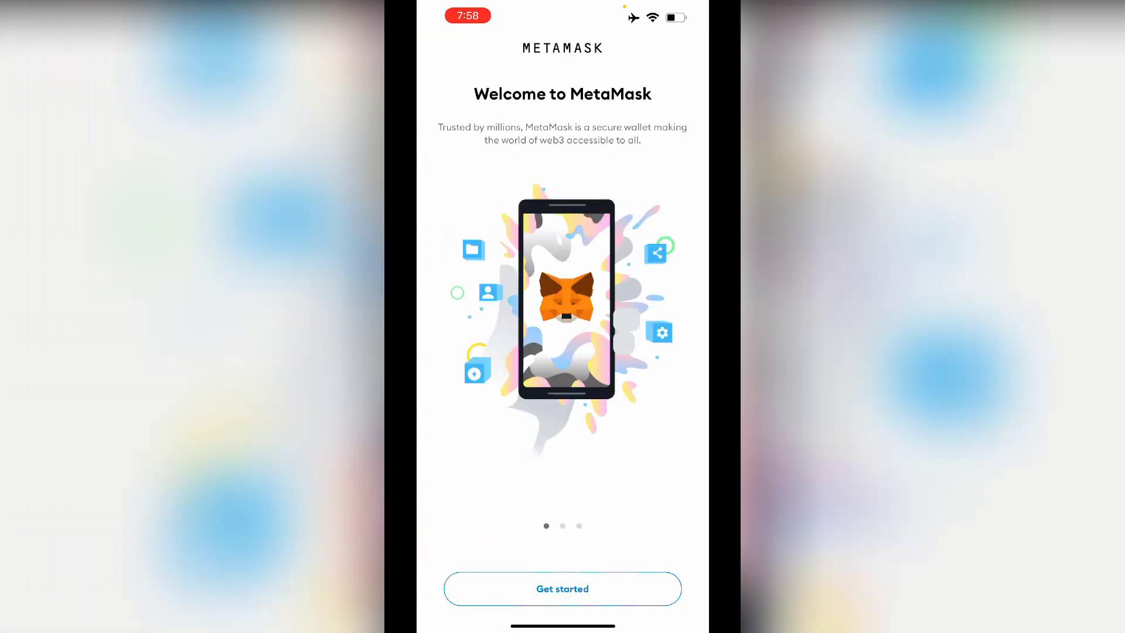
{"action": "left_click_drag", "start_coordinate": [632, 309], "coordinate": [475, 308]}
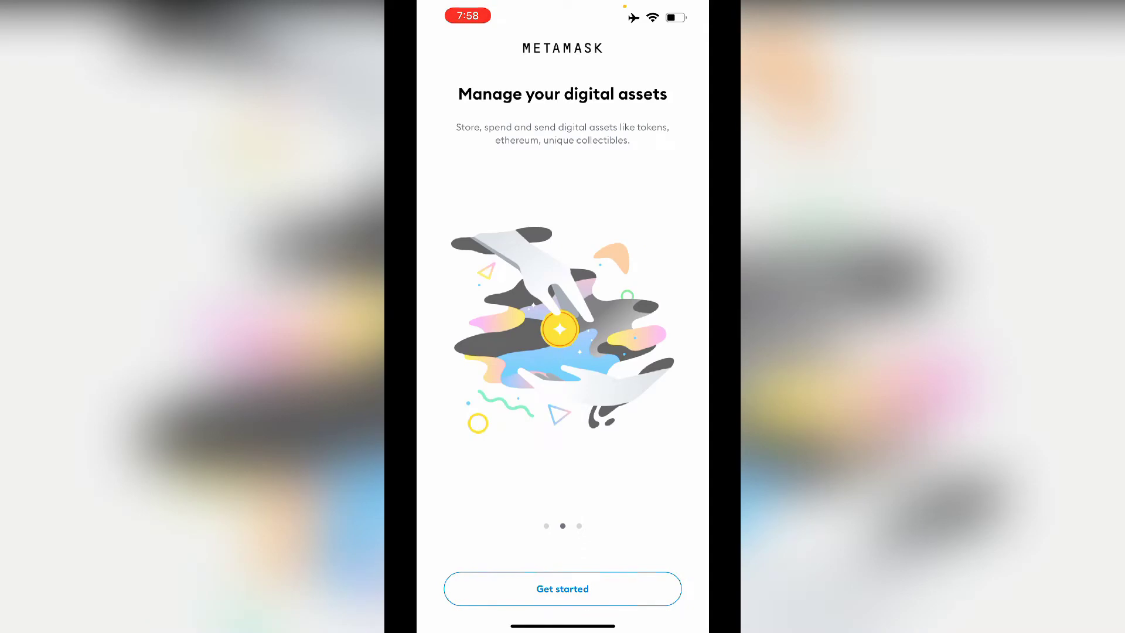
{"action": "left_click_drag", "start_coordinate": [633, 308], "coordinate": [475, 308]}
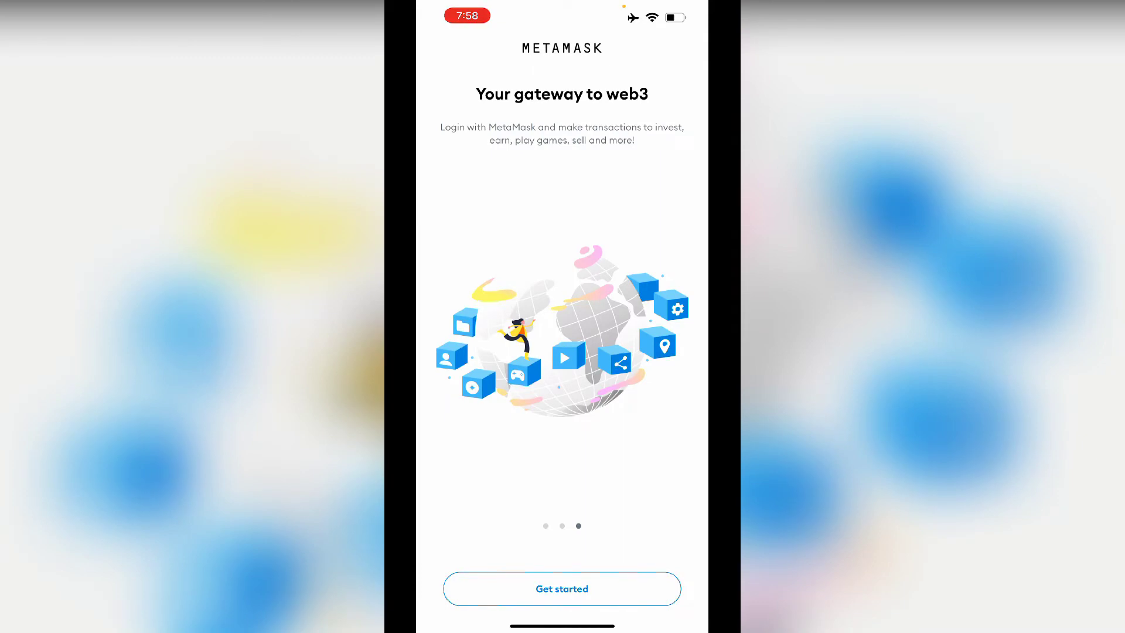
{"action": "left_click", "coordinate": [561, 588]}
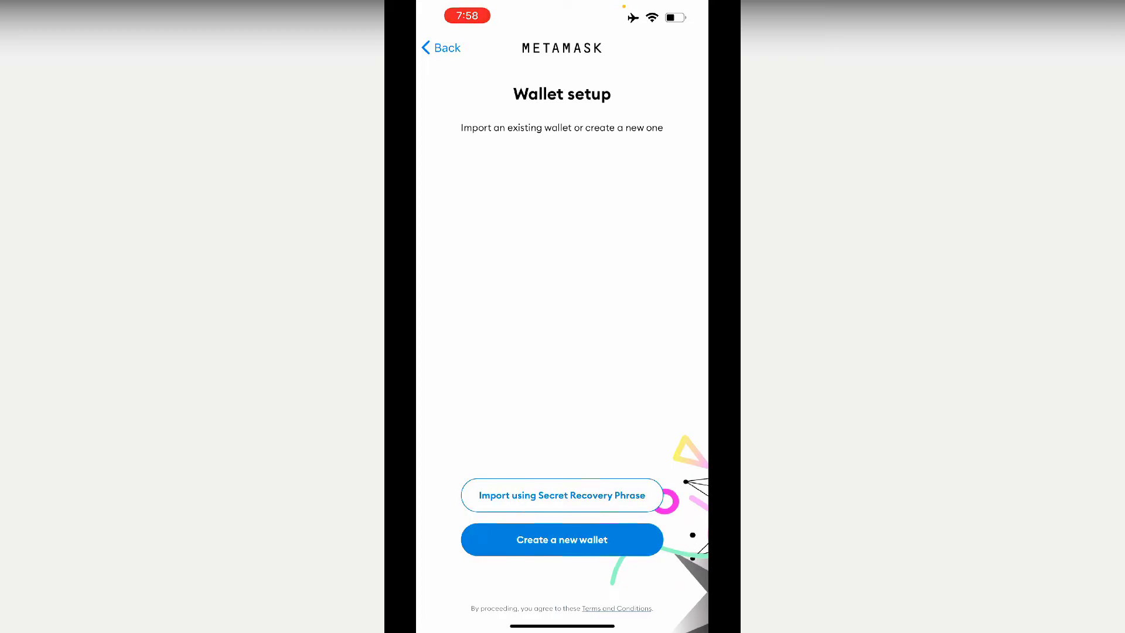
Step: Choose Create a new wallet and decline usage-data sharing with No Thanks
{"action": "left_click", "coordinate": [561, 538]}
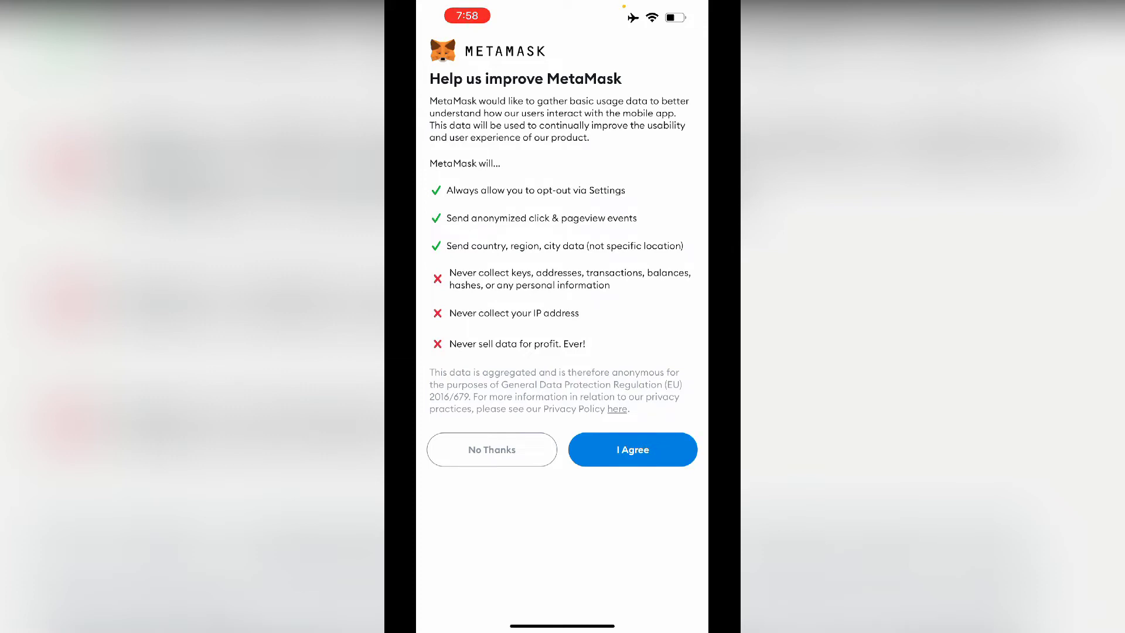
{"action": "left_click", "coordinate": [491, 449]}
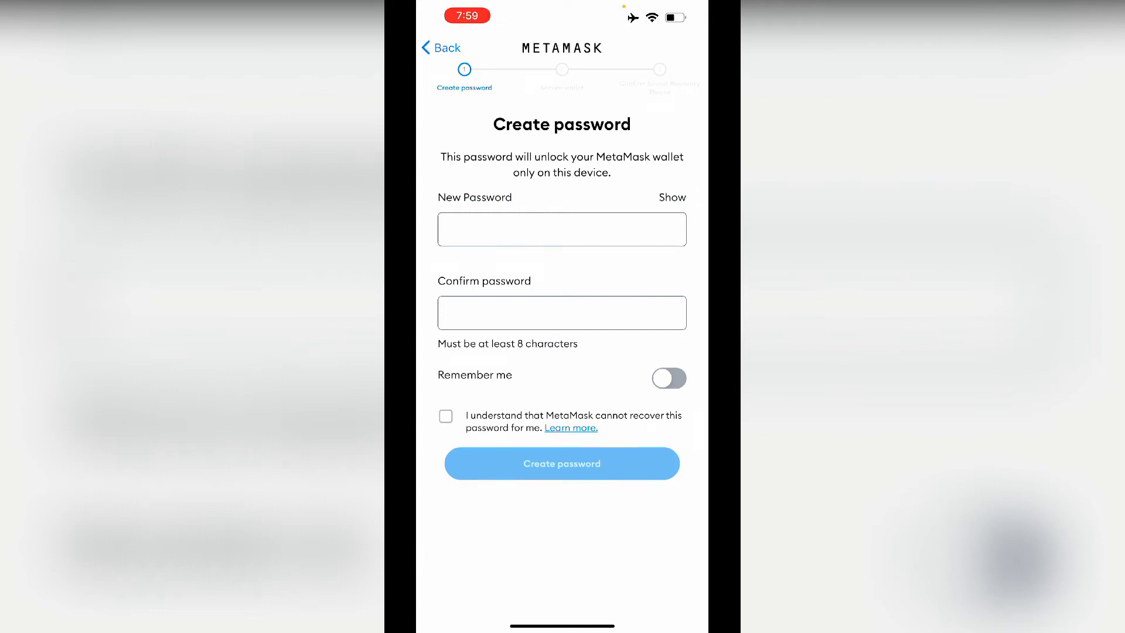
Step: Enter the new password in plain text and retype it matching in Confirm password
{"action": "left_click", "coordinate": [672, 197]}
{"action": "left_click", "coordinate": [561, 229]}
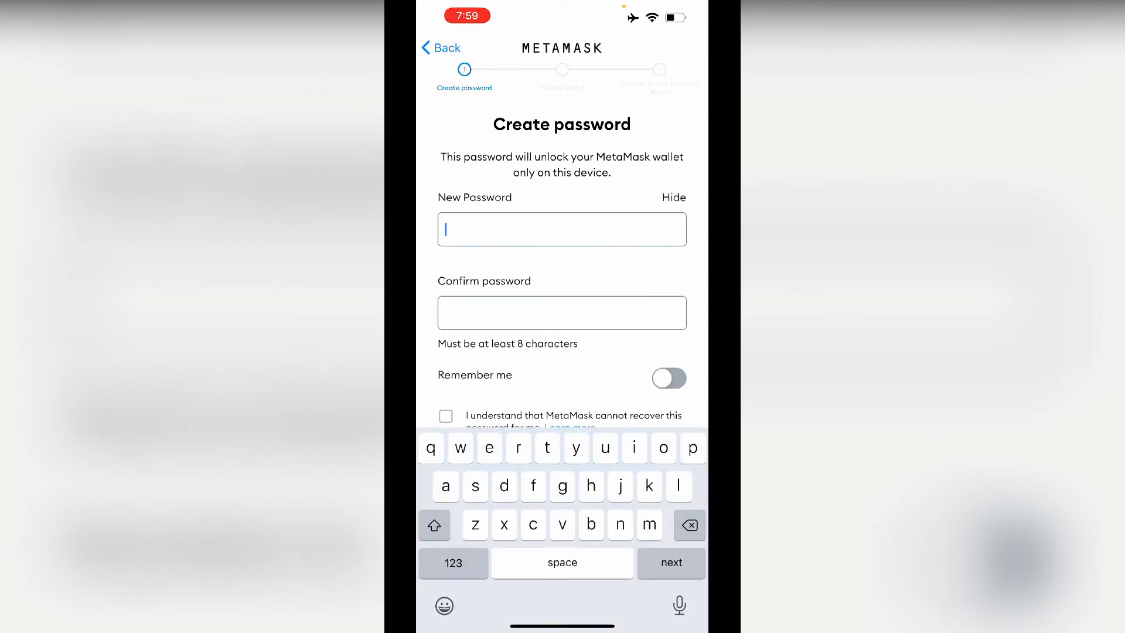
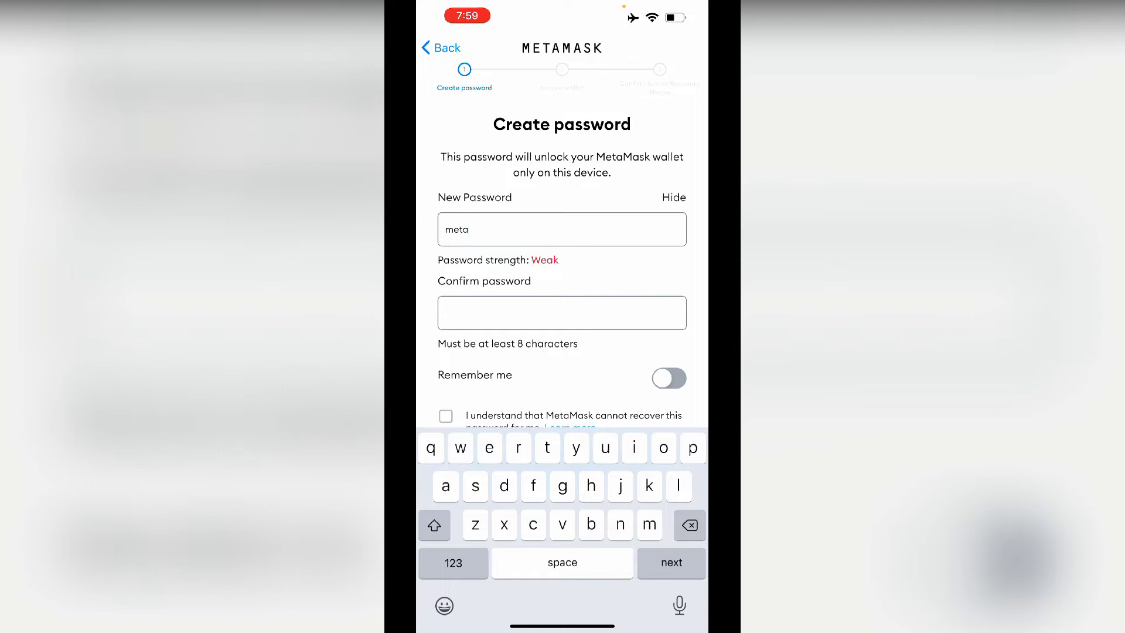
{"action": "left_click", "coordinate": [670, 562]}
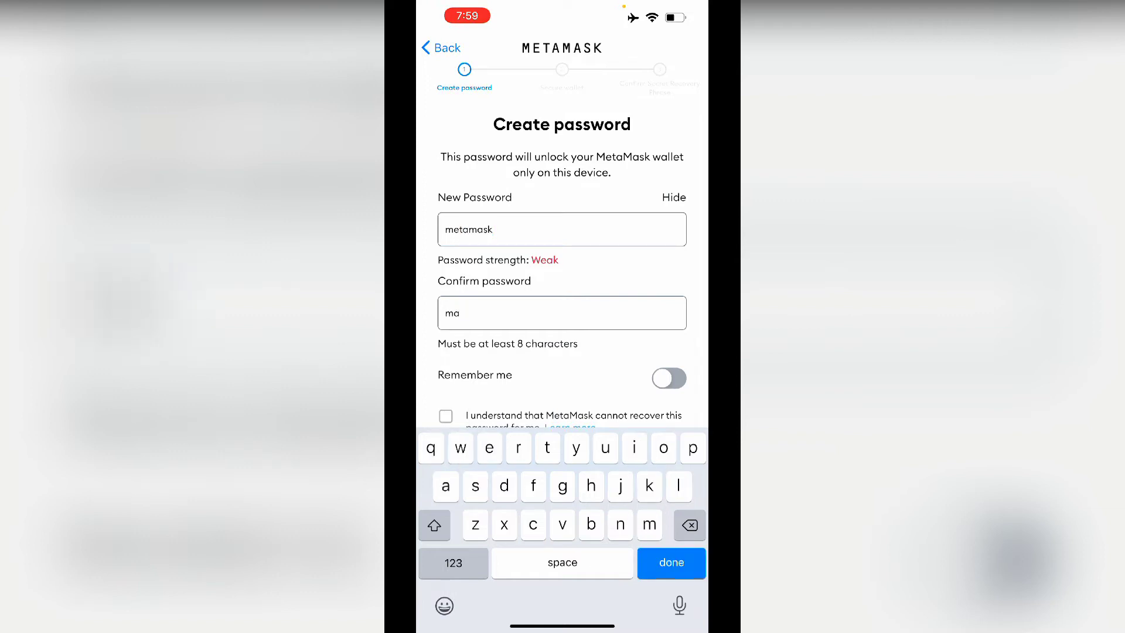
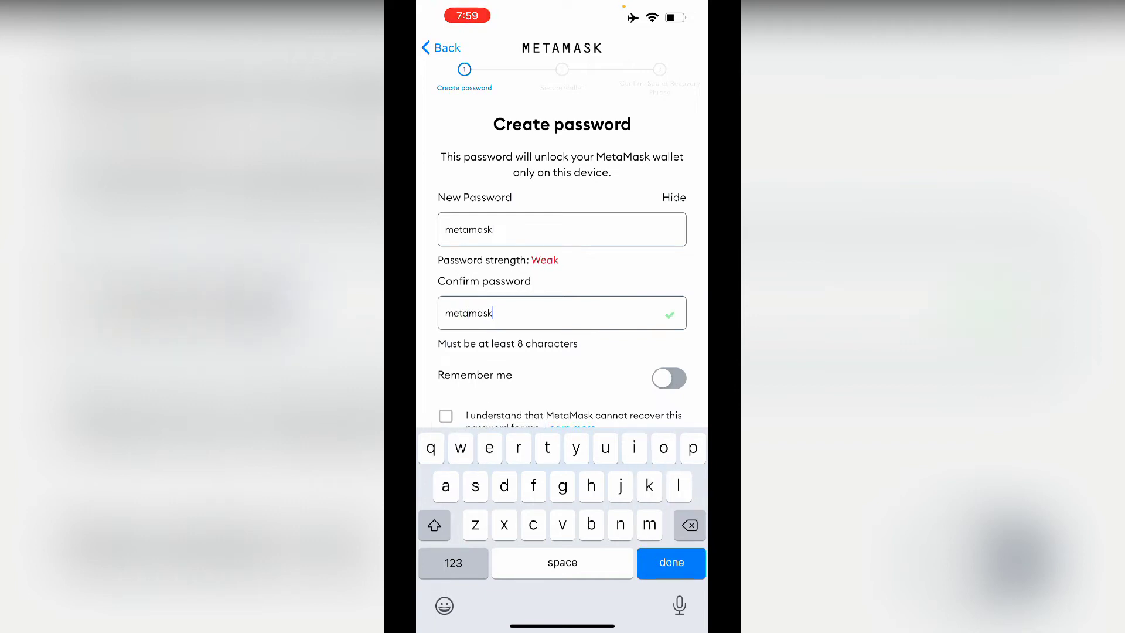
{"action": "scroll", "coordinate": [561, 352], "scroll_direction": "down", "scroll_amount": 2}
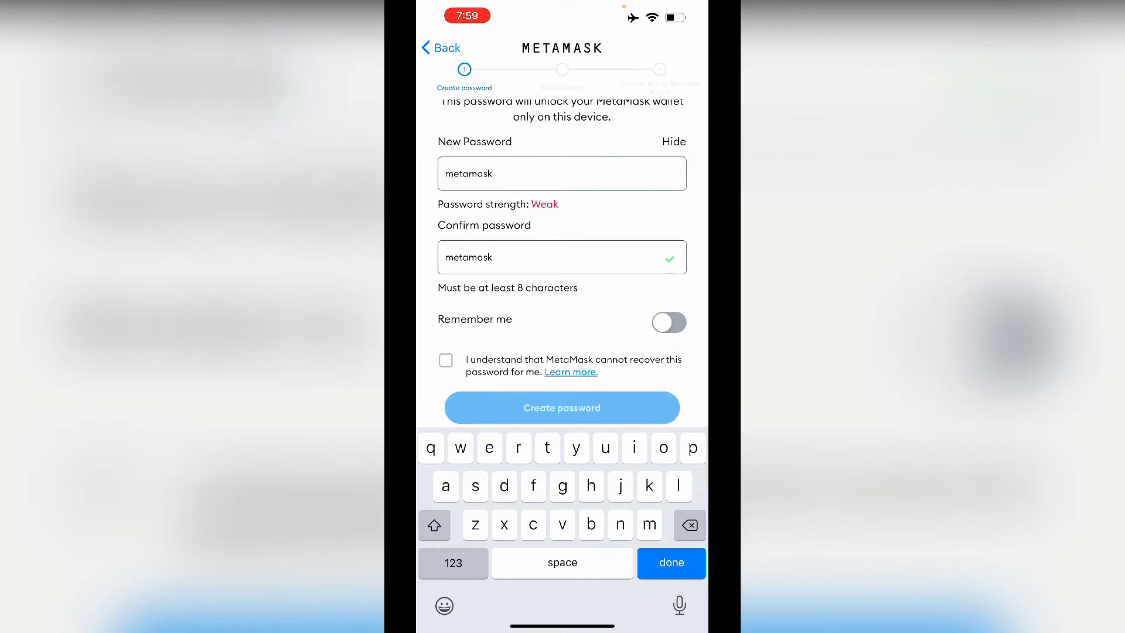
Step: Enable Remember me, tick I understand, and create the wallet password
{"action": "left_click", "coordinate": [669, 321]}
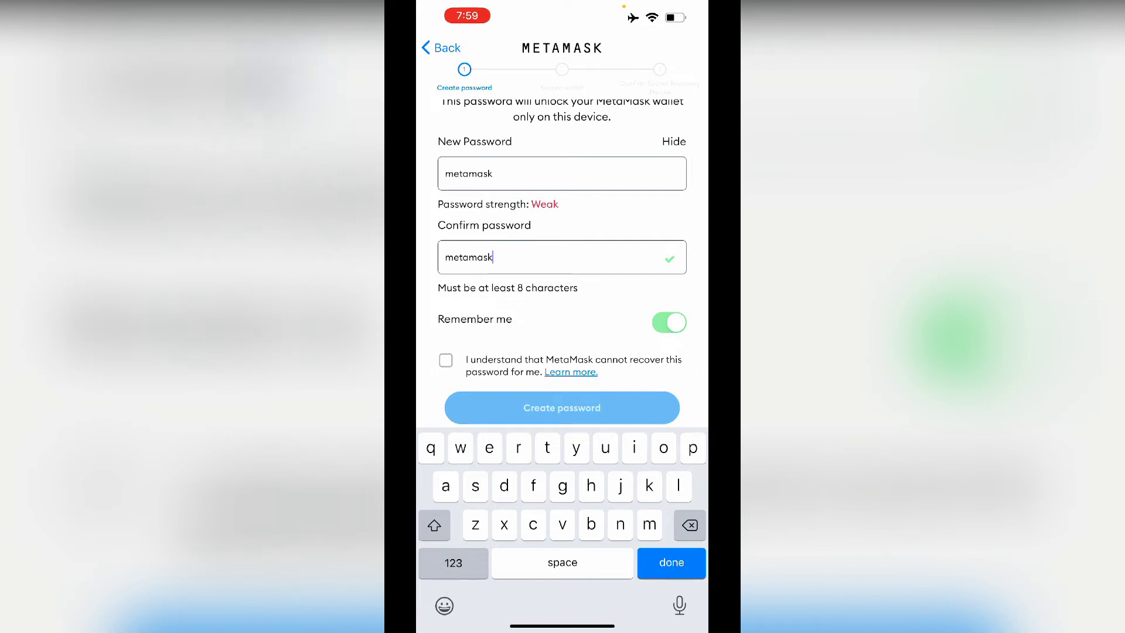
{"action": "left_click", "coordinate": [446, 359]}
{"action": "left_click", "coordinate": [561, 463]}
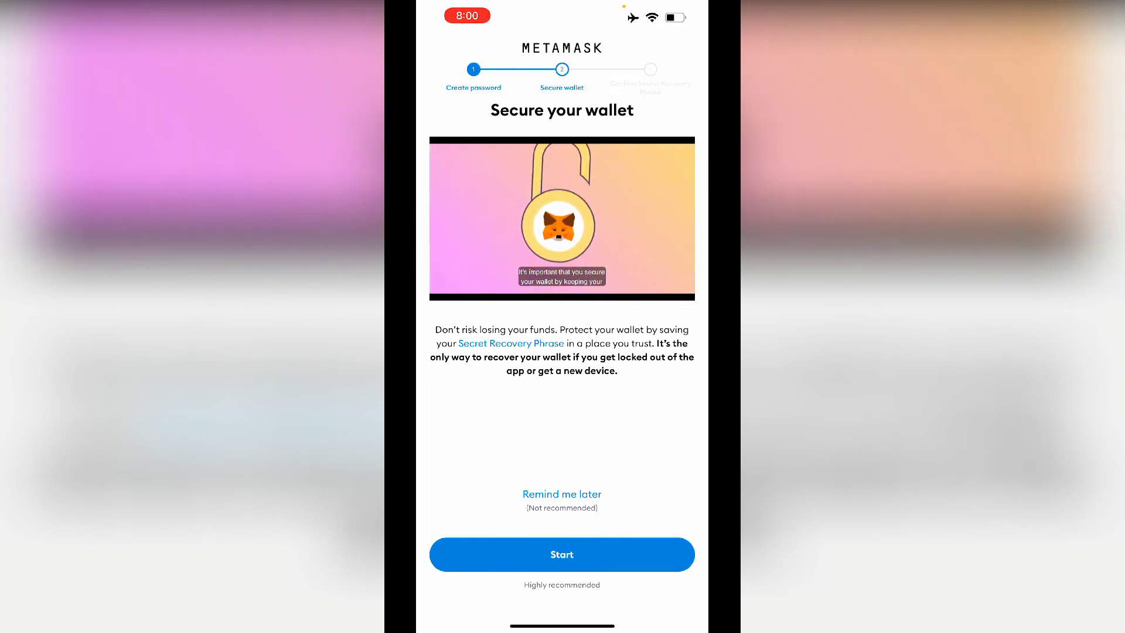
Step: Start the Secret Recovery Phrase backup from the Secure your wallet screen
{"action": "left_click", "coordinate": [561, 554]}
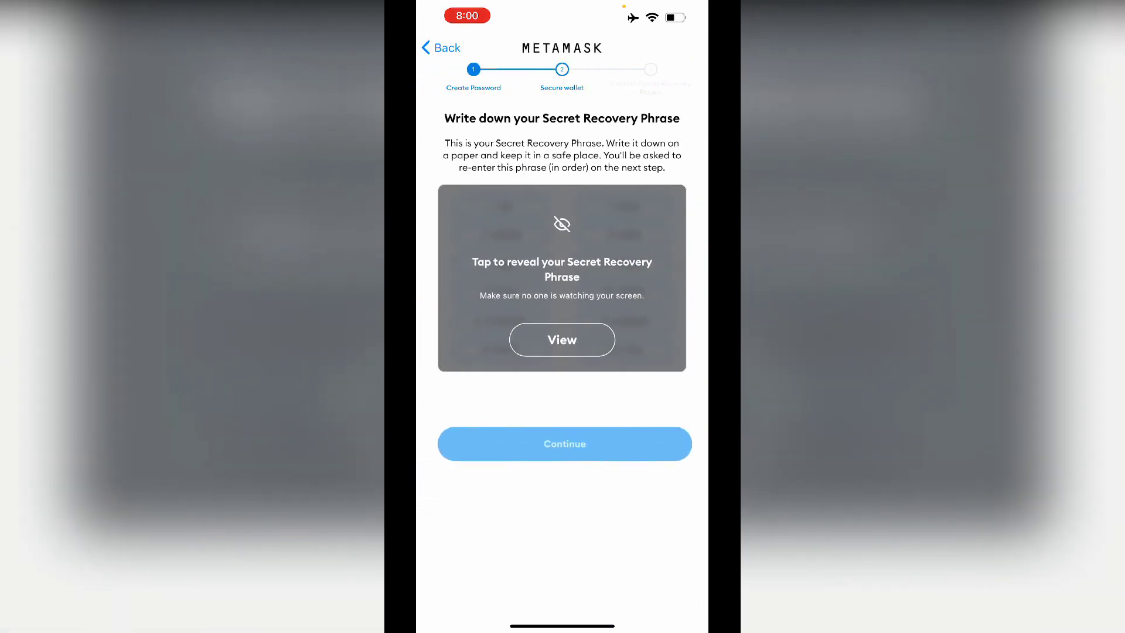
Step: Reveal the twelve Secret Recovery Phrase words with View
{"action": "left_click", "coordinate": [561, 340]}
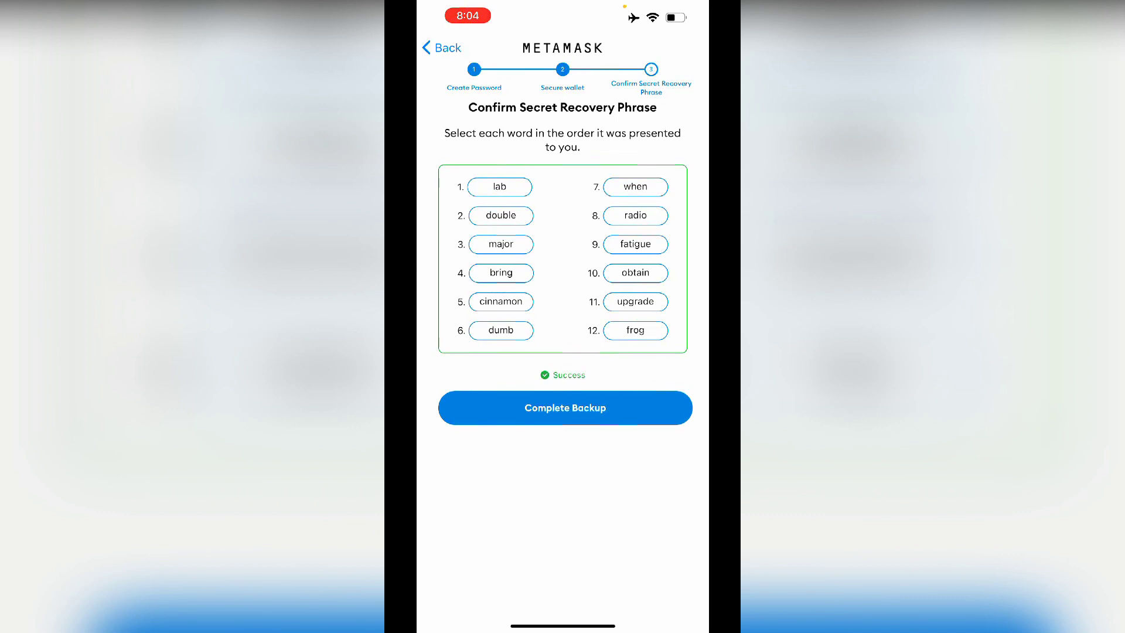
Step: Complete the backup and finish on the Account 1 wallet home with 0 ETH
{"action": "left_click", "coordinate": [564, 407]}
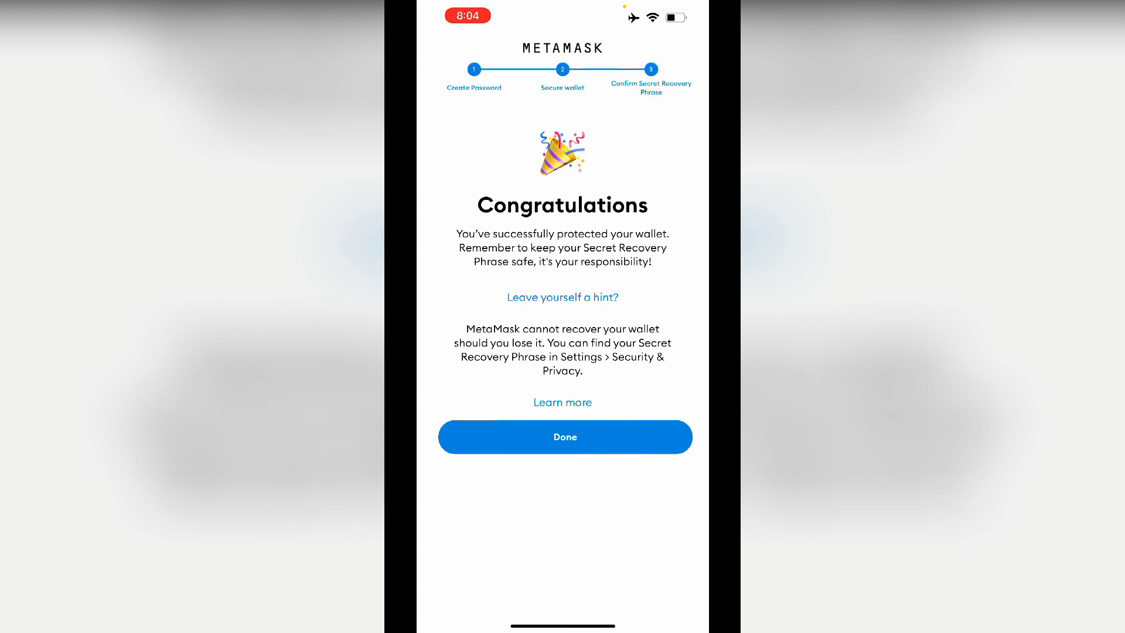
{"action": "left_click", "coordinate": [565, 436]}
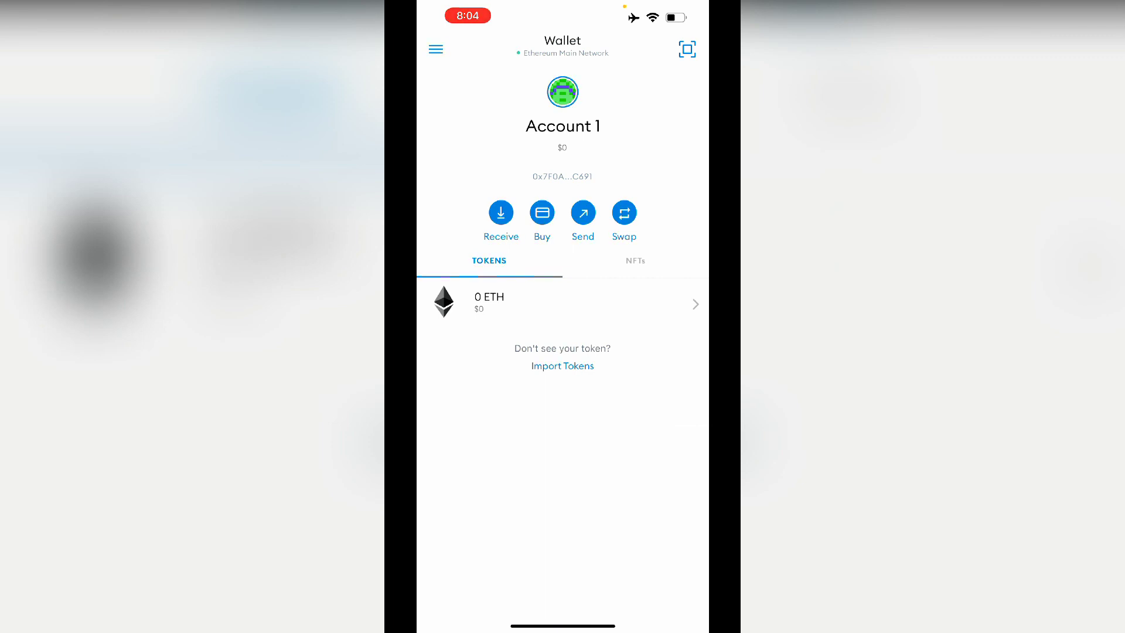